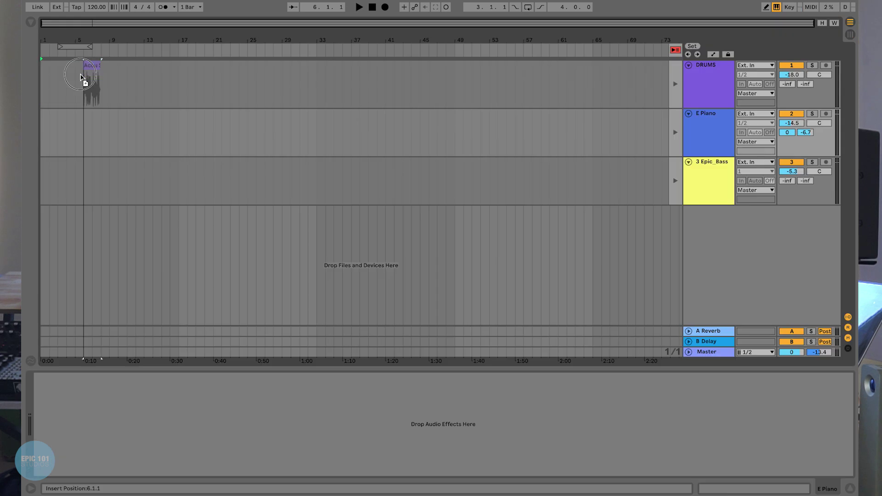
# Step: Go to the session clips and set the E Piano track's reverb send to -8.0 dB
pyautogui.moveTo(80, 77); pyautogui.dragTo(56, 59)
pyautogui.press('Tab')
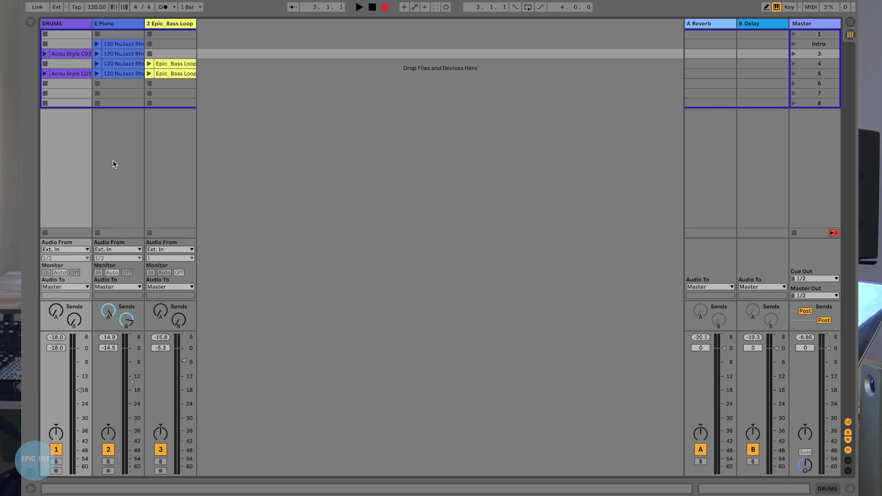
pyautogui.click(109, 311)
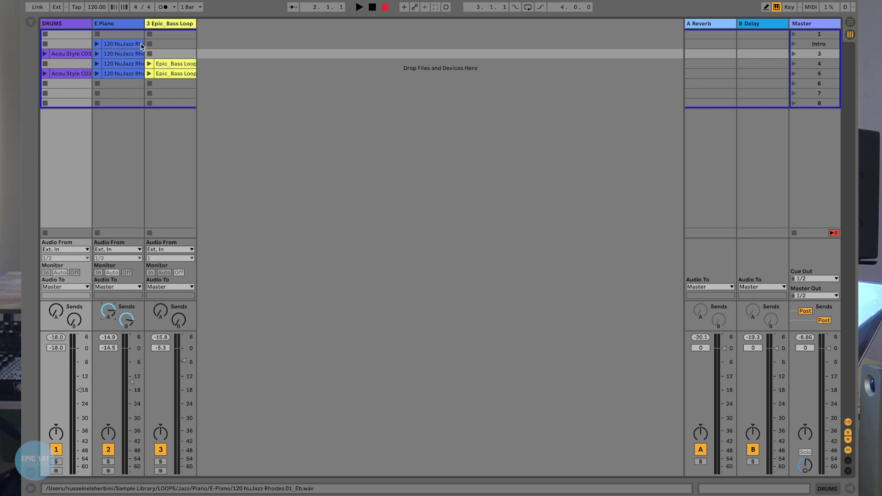
# Step: Launch the Intro scene with arrangement recording armed, and check the capture in the arrangement
pyautogui.click(806, 45)
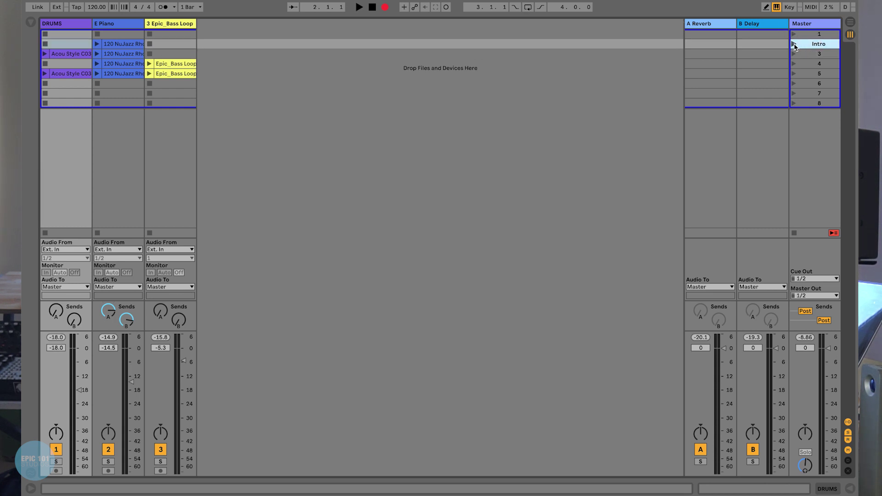
pyautogui.click(793, 44)
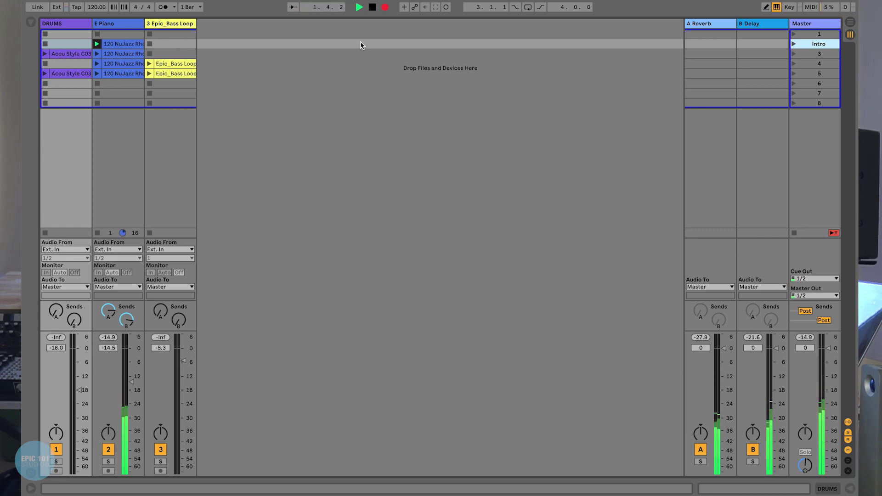
pyautogui.press('Tab')
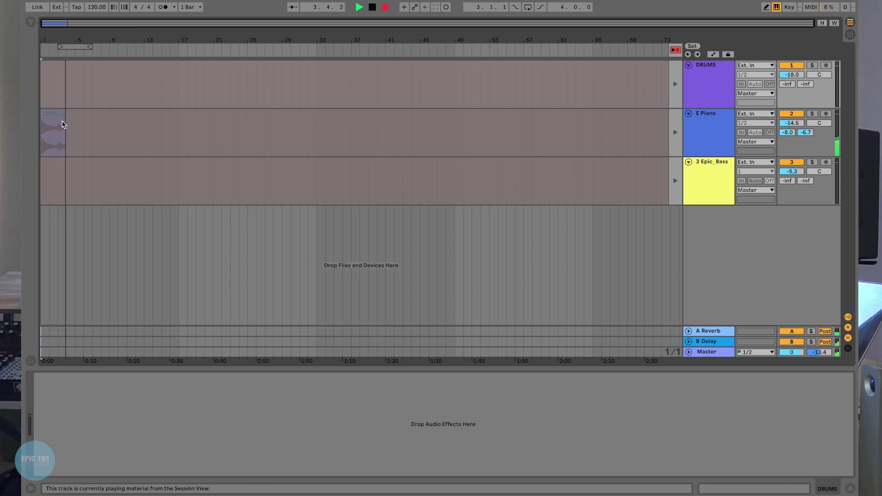
pyautogui.press('Tab')
# Step: Launch scene 3 to record the drum and E Piano clips together
pyautogui.click(813, 54)
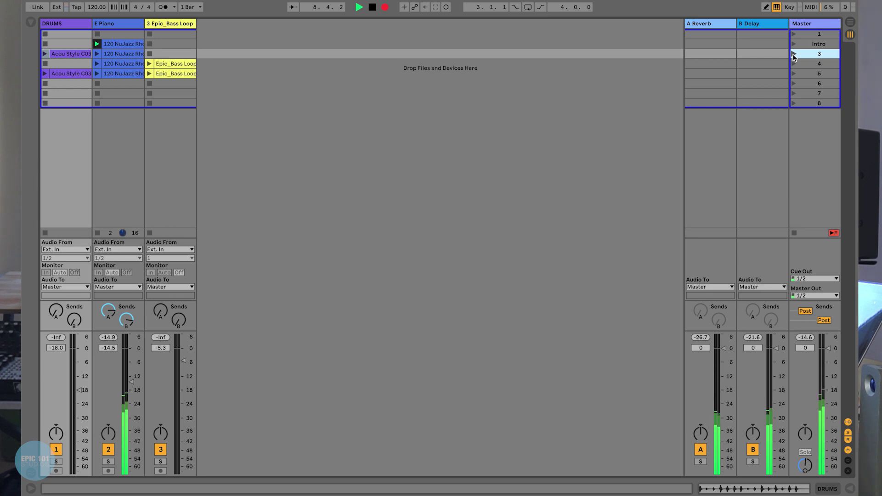
pyautogui.click(793, 54)
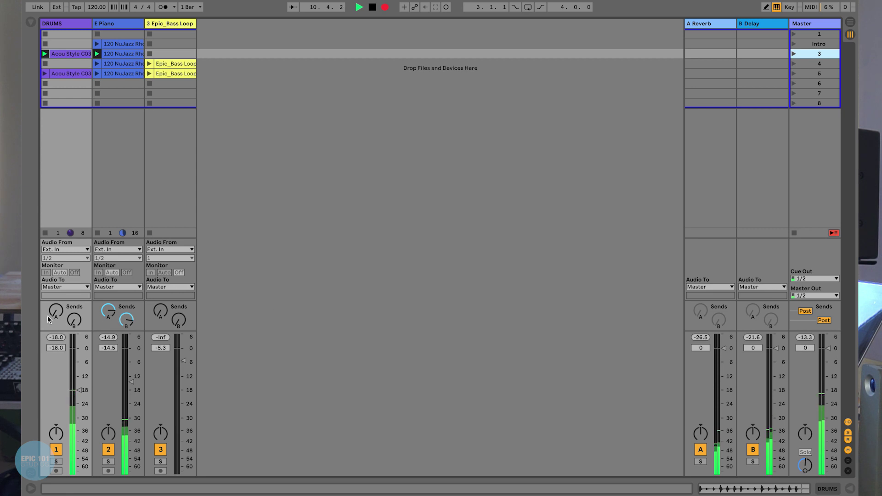
pyautogui.click(60, 316)
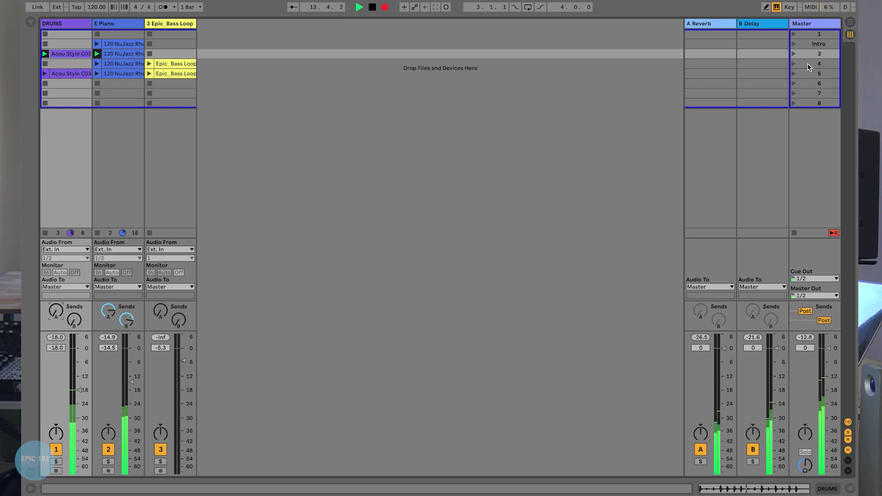
# Step: Launch scene 4 and raise the bass track's volume to -3.9 dB while recording into the arrangement
pyautogui.click(809, 67)
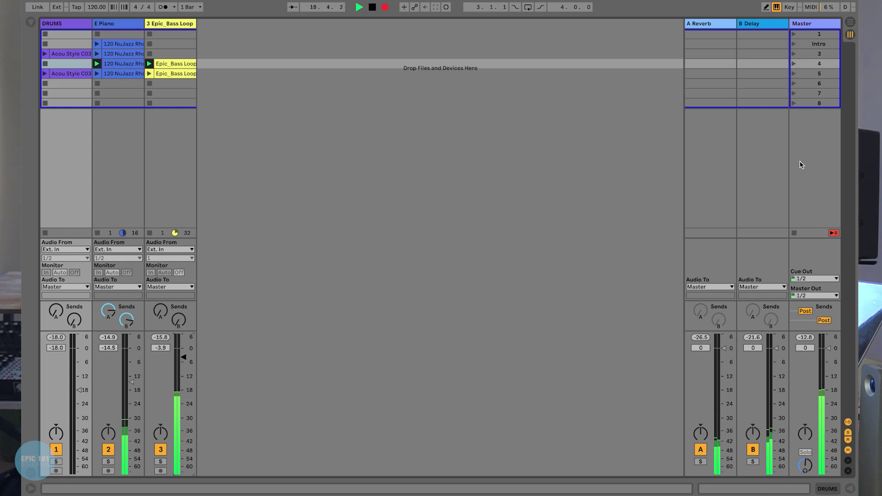
pyautogui.press('Tab')
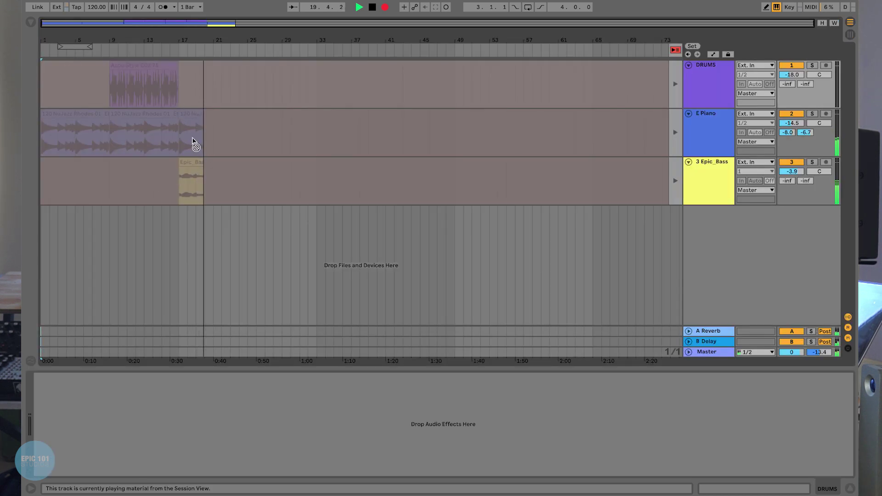
pyautogui.press('Tab')
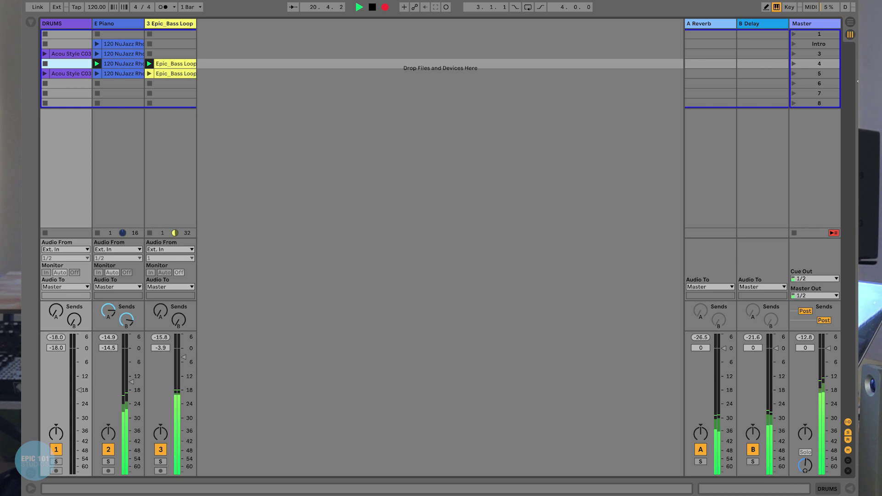
# Step: Launch scene 5 and record repeated delay send movements on the DRUMS track
pyautogui.click(817, 79)
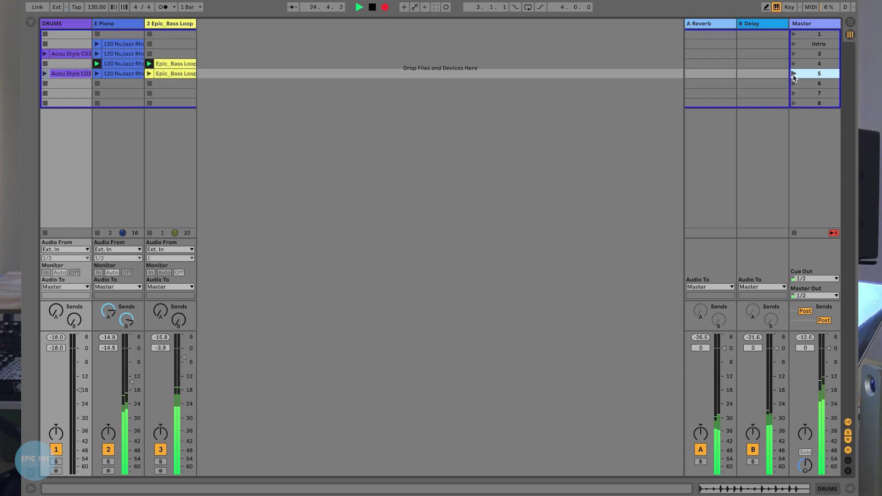
pyautogui.moveTo(74, 319); pyautogui.dragTo(74, 349)
pyautogui.moveTo(74, 320); pyautogui.dragTo(74, 349)
pyautogui.press('Tab')
pyautogui.press('Tab')
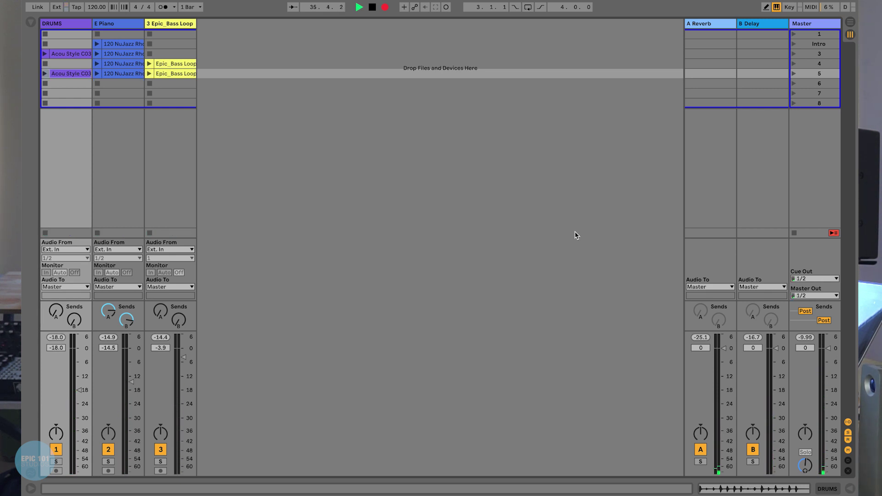
# Step: Stop the arrangement recording and try playing the recorded clips from the start
pyautogui.press('Tab')
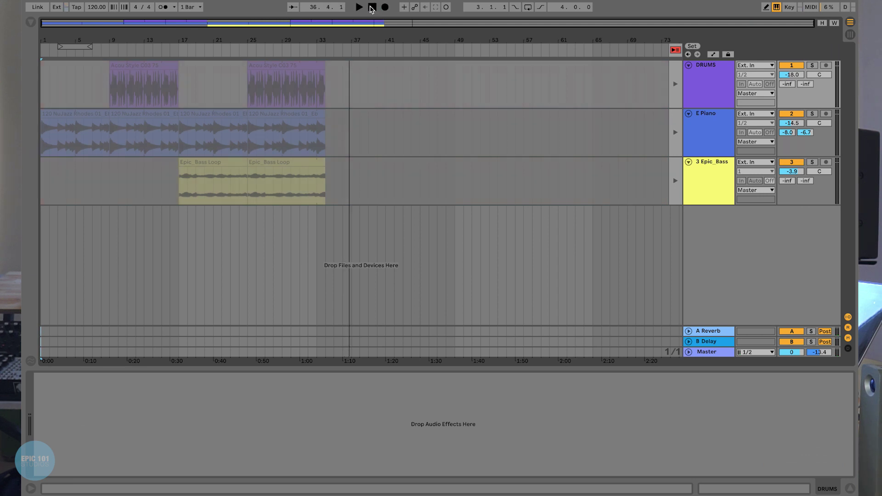
pyautogui.click(372, 8)
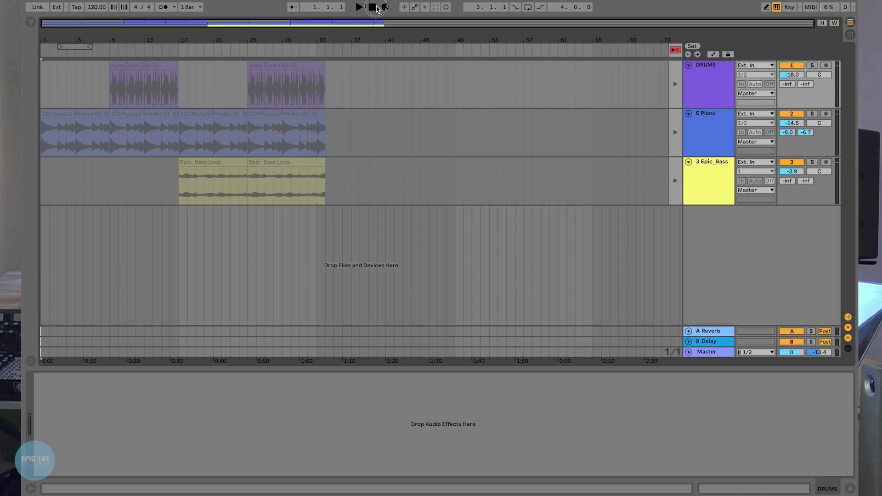
pyautogui.click(359, 7)
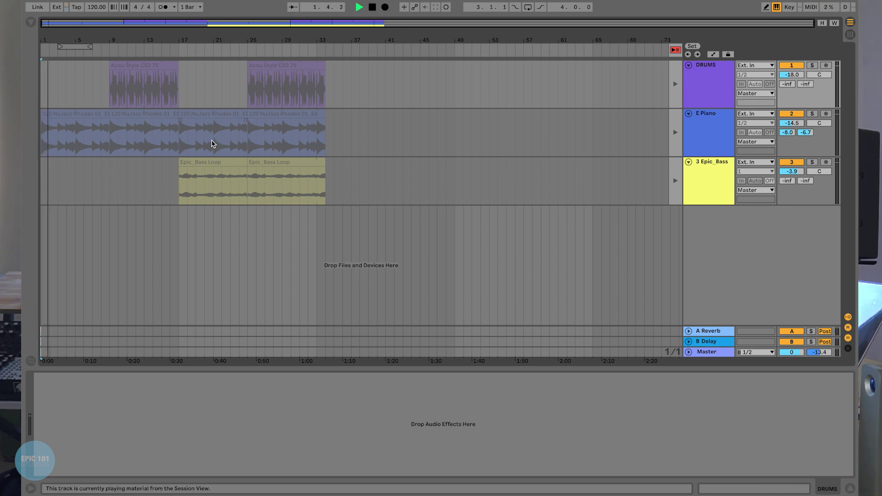
pyautogui.click(372, 10)
pyautogui.click(371, 10)
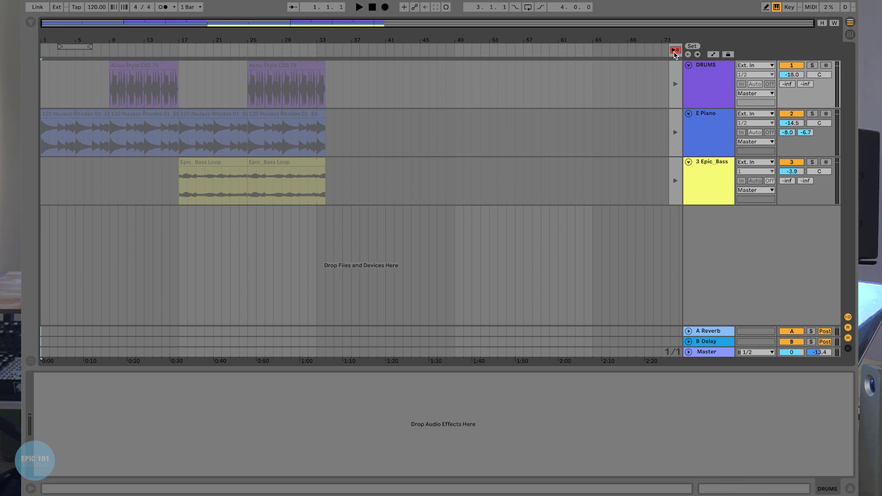
# Step: Compare the session clips with the recorded arrangement, and return all tracks to arrangement playback
pyautogui.press('Tab')
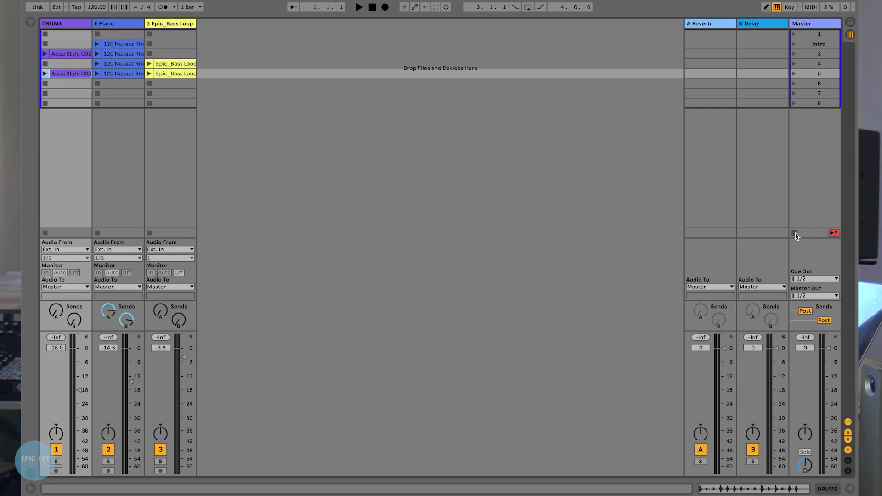
pyautogui.press('Tab')
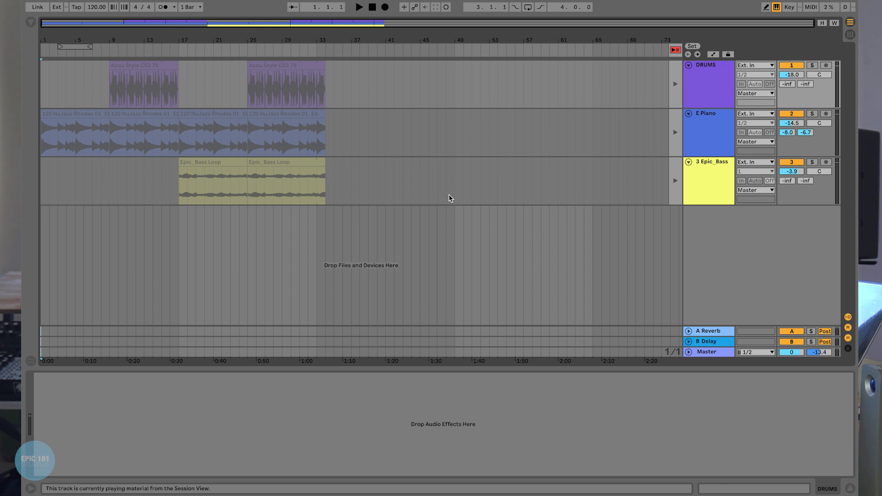
pyautogui.press('Tab')
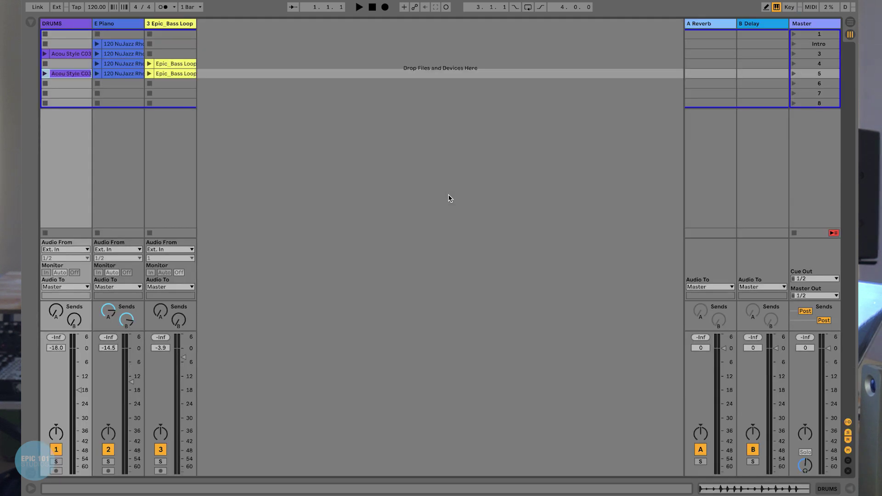
pyautogui.press('Tab')
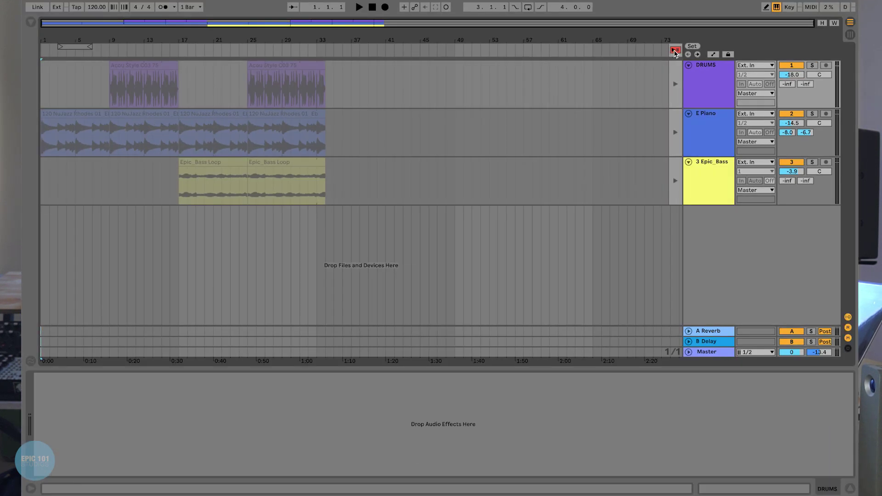
pyautogui.click(674, 51)
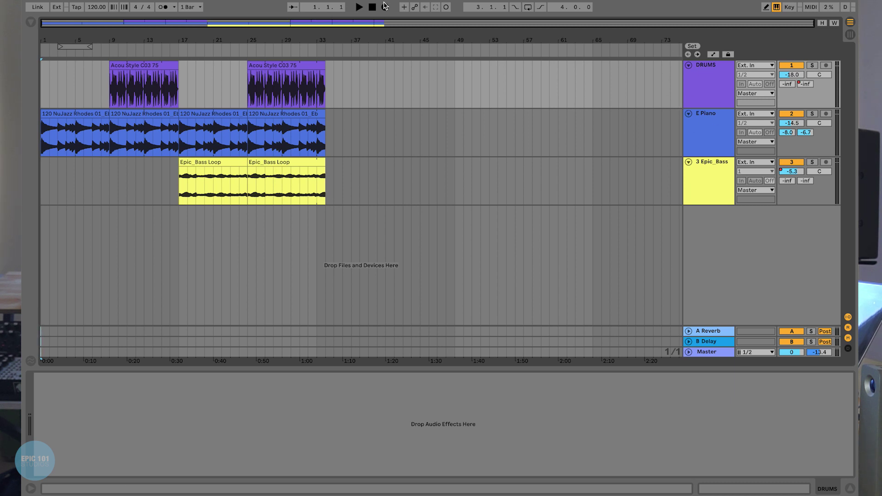
# Step: Play the arrangement from the start to review the recording, selecting the third E Piano clip
pyautogui.press('space')
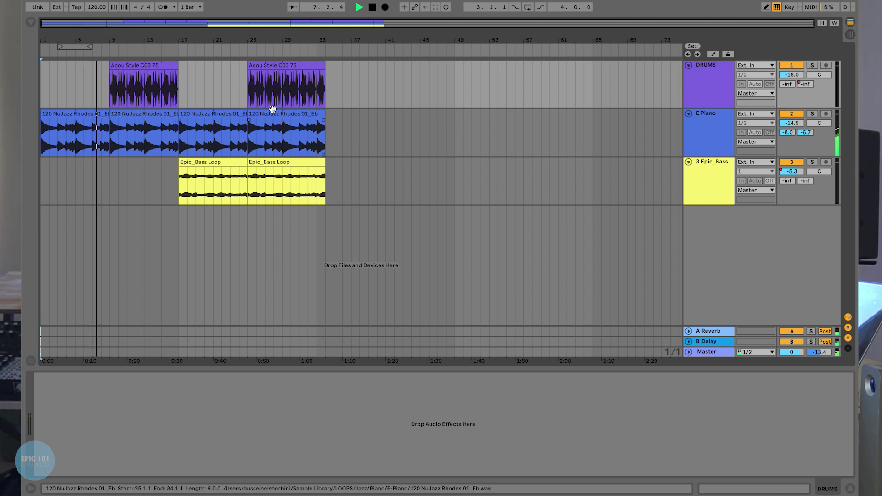
pyautogui.click(199, 115)
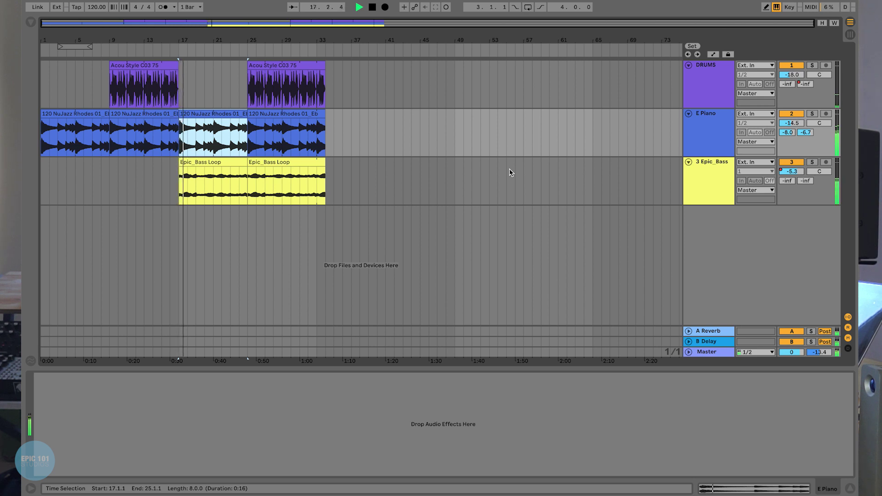
pyautogui.moveTo(244, 63)
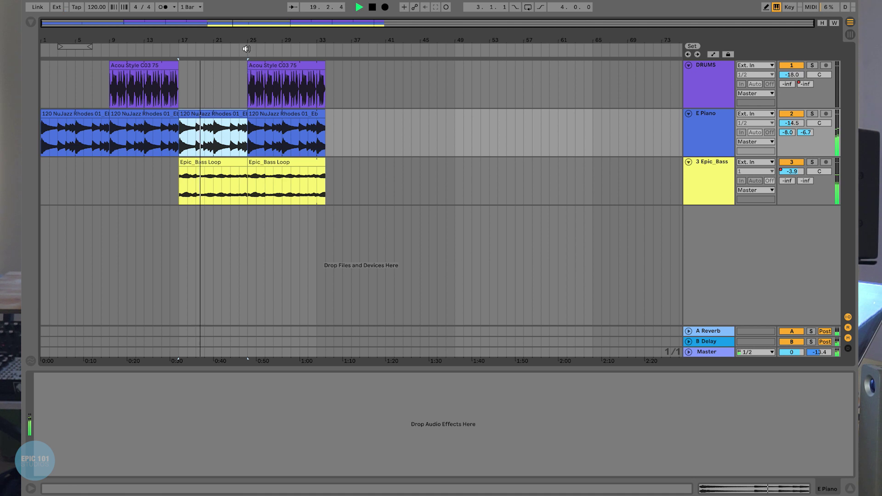
pyautogui.press('space')
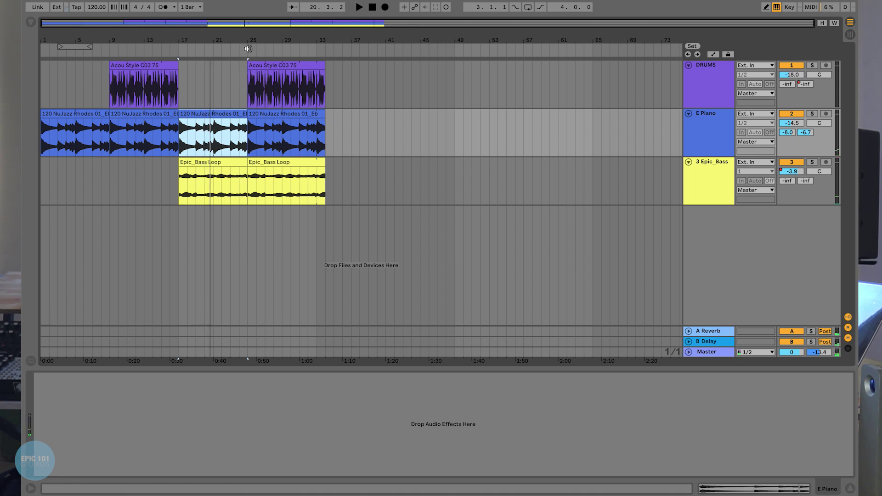
# Step: Play the arrangement from 25.1.1 at the second drum clip to review the recorded delay sends
pyautogui.click(248, 79)
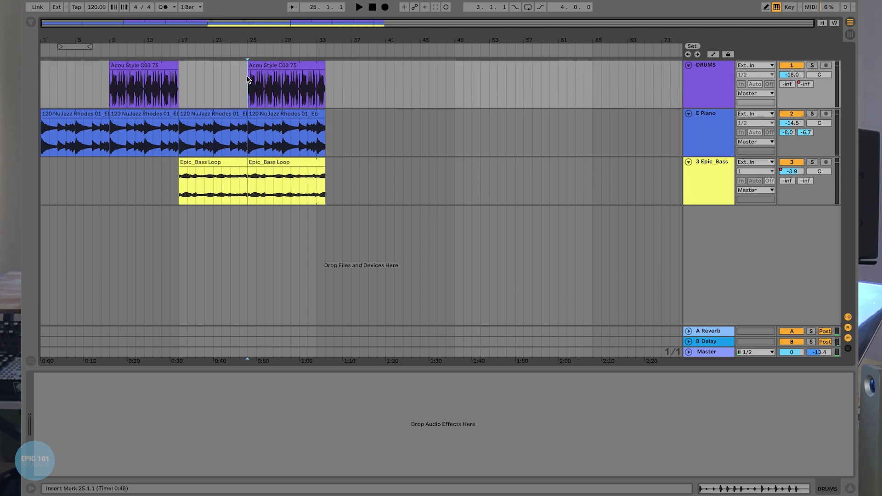
pyautogui.click(246, 53)
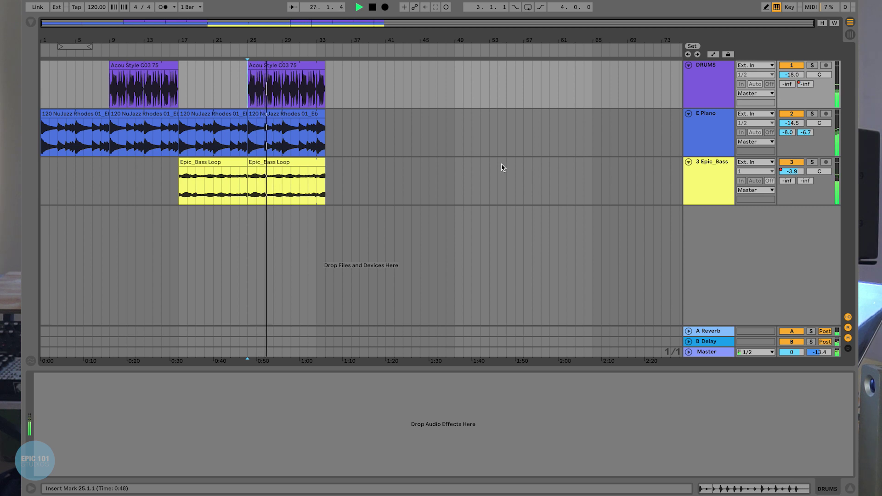
pyautogui.press('space')
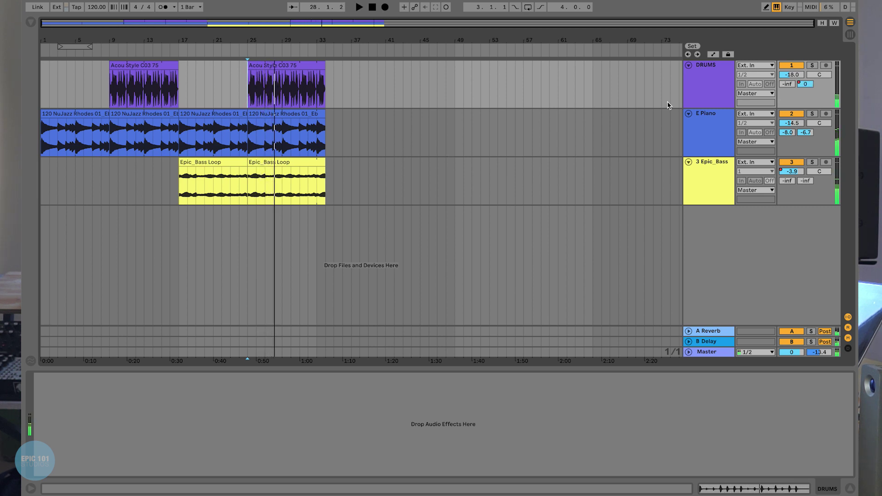
# Step: Examine the recorded automation in the session mixer and in the arrangement's automation lanes
pyautogui.press('Tab')
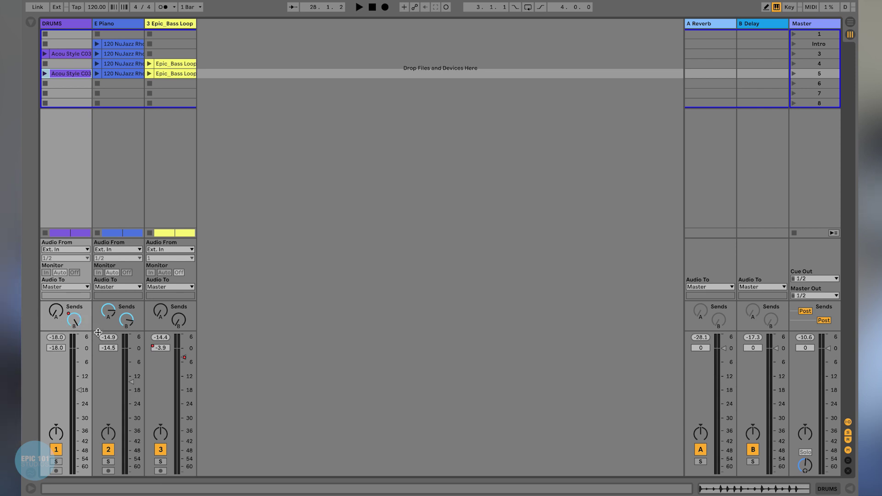
pyautogui.press('Tab')
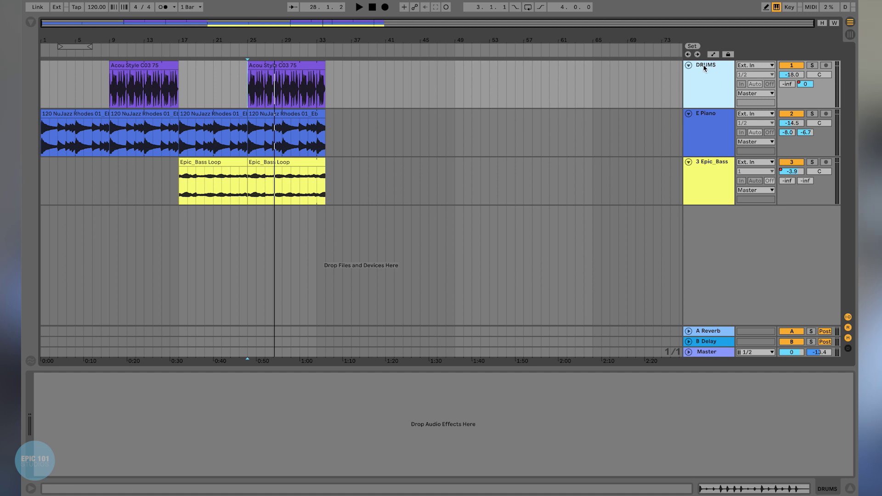
pyautogui.press('a')
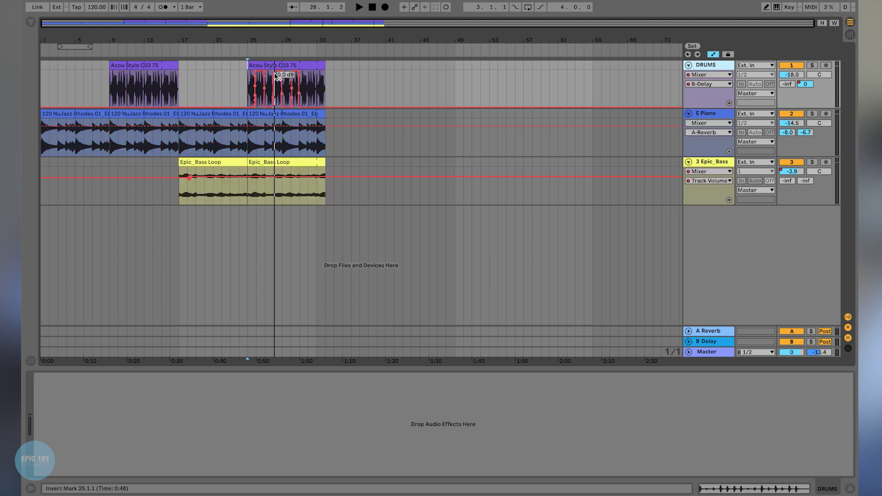
pyautogui.press('a')
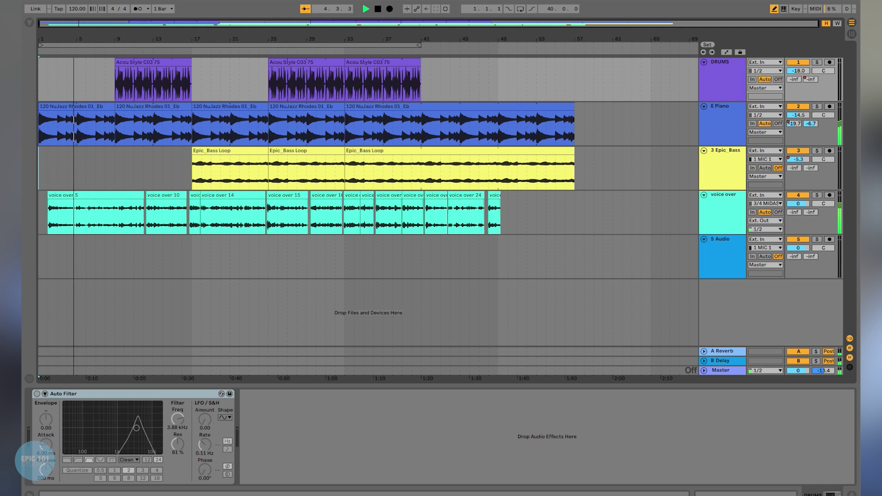
# Step: Hide the device area during arrangement playback and go to the session clips and mixer
pyautogui.hotkey('ctrl', 'alt', 'l')
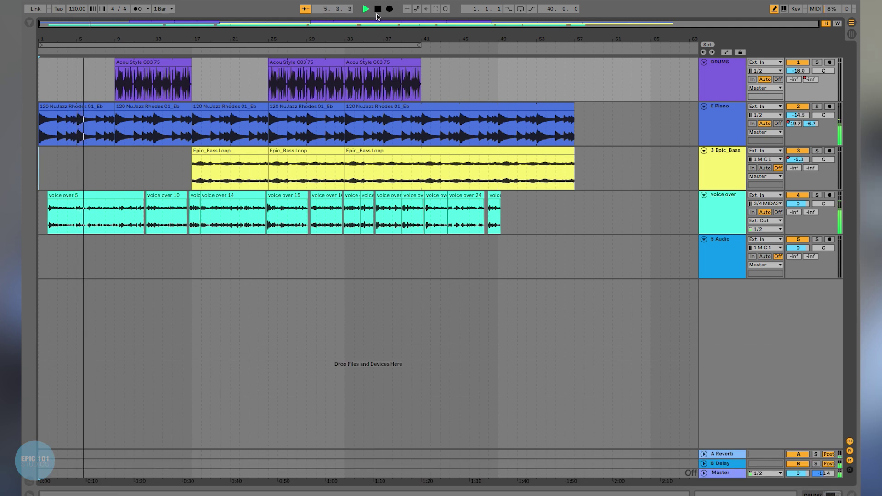
pyautogui.press('Tab')
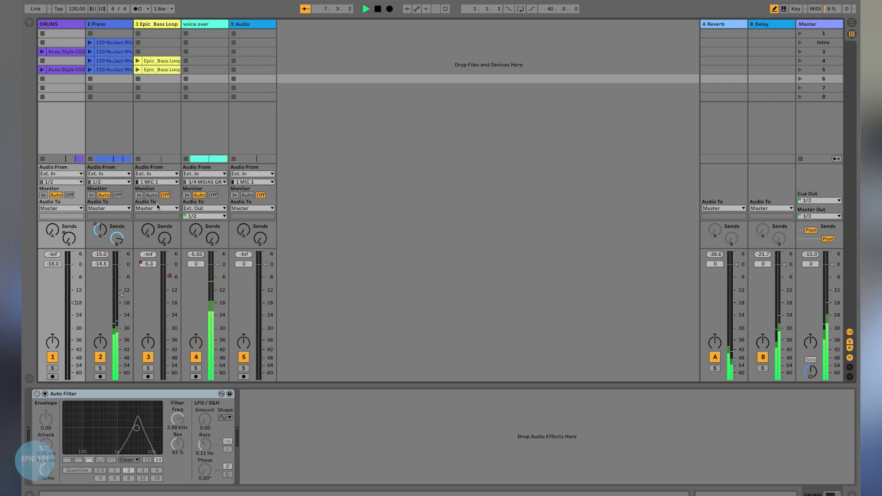
# Step: Compare the recorded arrangement timeline with the session clip grid while playback continues
pyautogui.press('Tab')
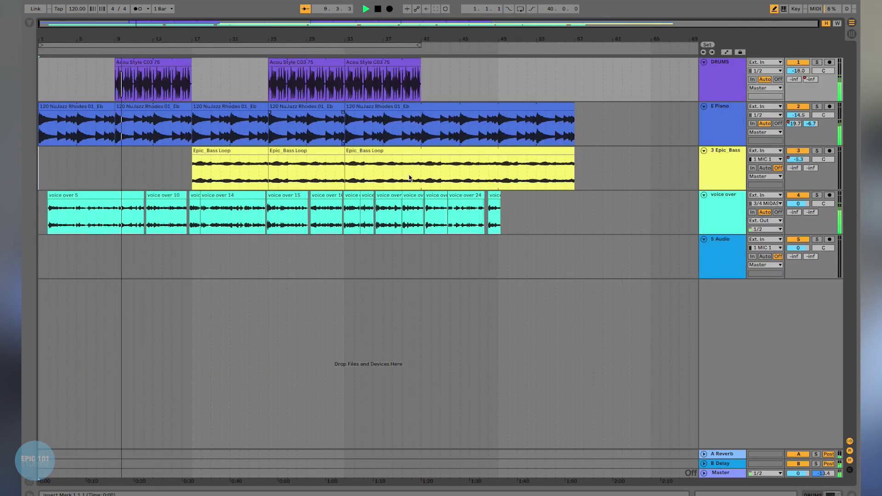
pyautogui.press('Tab')
pyautogui.press('Tab')
pyautogui.press('Tab')
pyautogui.press('Tab')
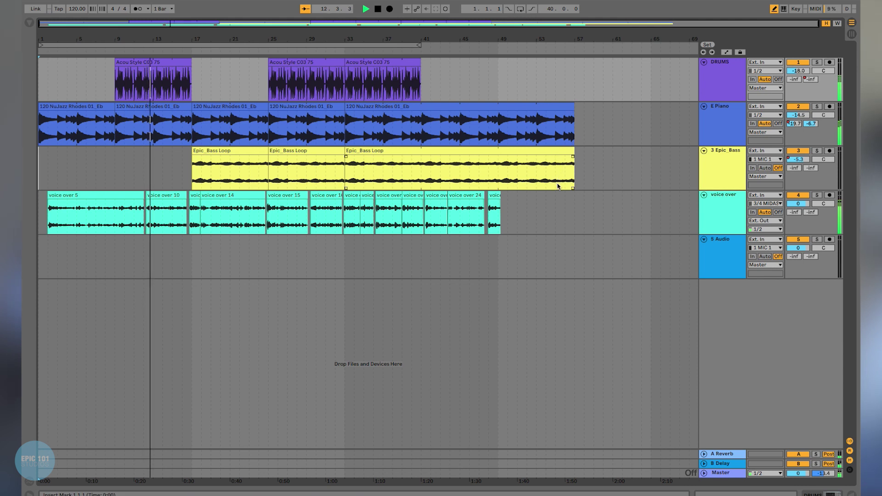
pyautogui.press('Tab')
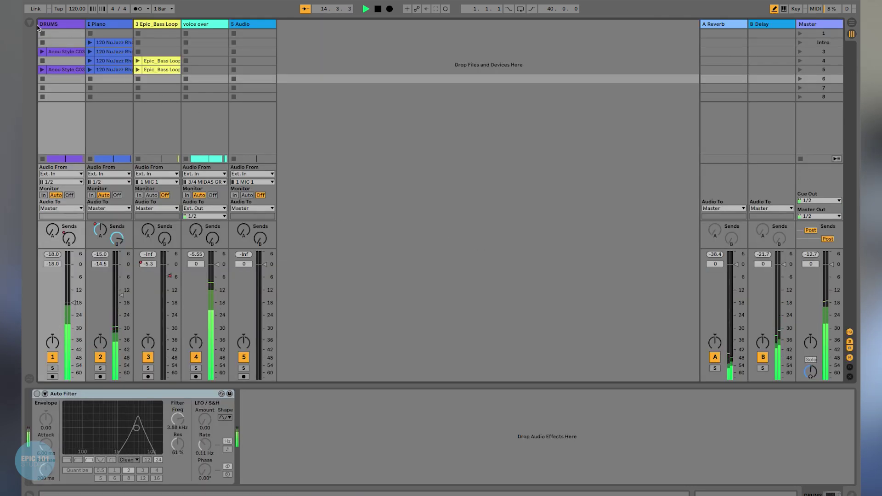
# Step: Look through the Audio Effects category and the Sample Library in the browser from Session View, and hide the browser again
pyautogui.press('super+alt+b')
pyautogui.click(55, 159)
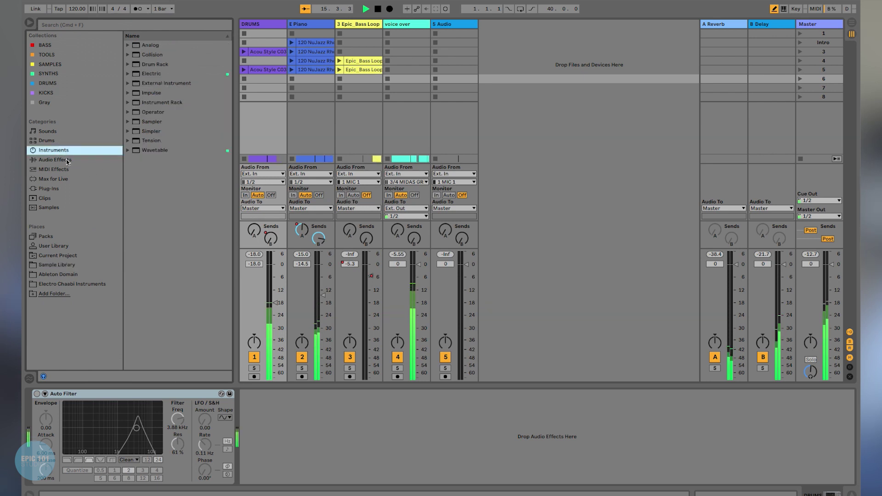
pyautogui.click(74, 265)
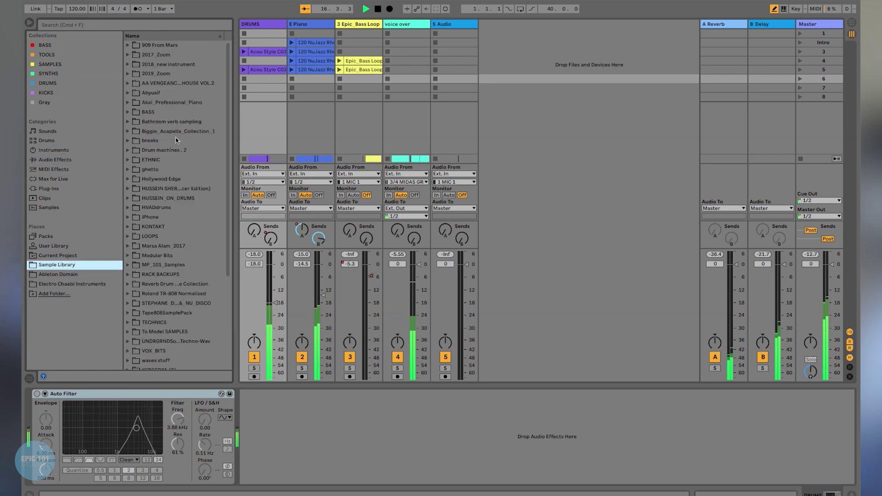
pyautogui.press('Tab')
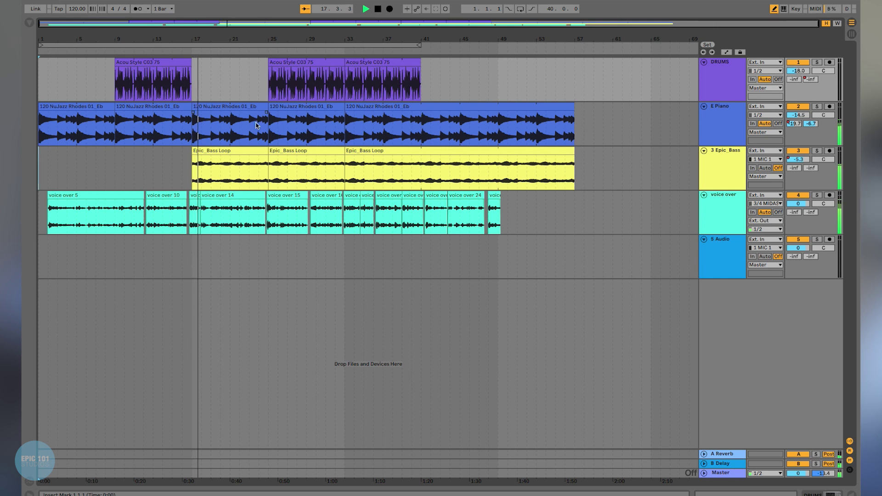
pyautogui.press('Tab')
pyautogui.click(29, 23)
# Step: Launch the drum clip in scene 5 so that it overrides the drums track's arrangement playback
pyautogui.click(70, 71)
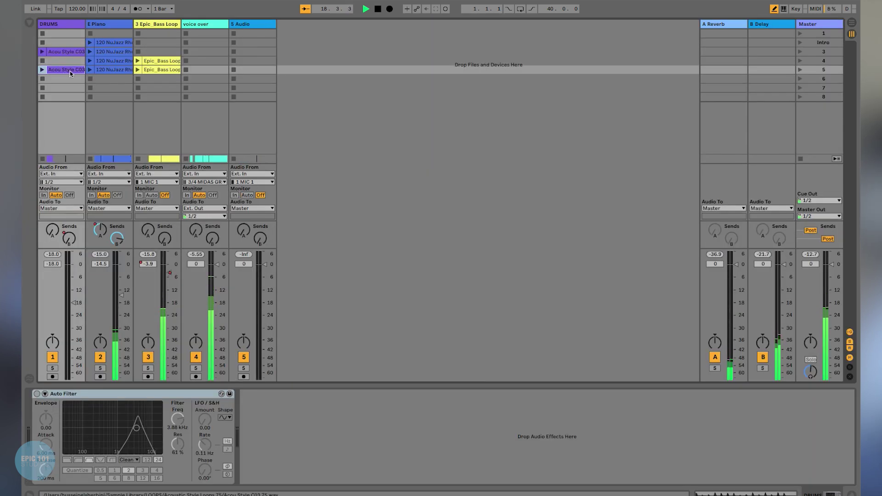
pyautogui.click(70, 71)
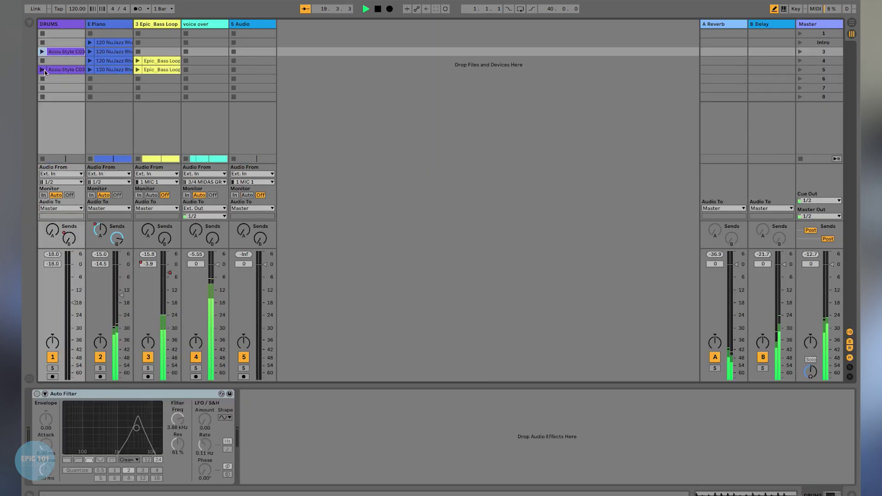
pyautogui.click(42, 70)
pyautogui.click(43, 79)
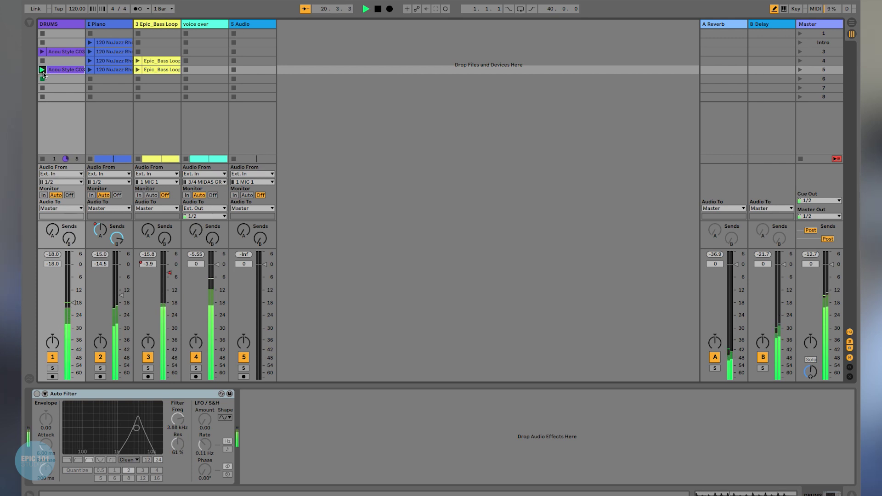
# Step: Stop all session clips and launch scene 3, and return every track to arrangement playback
pyautogui.click(801, 159)
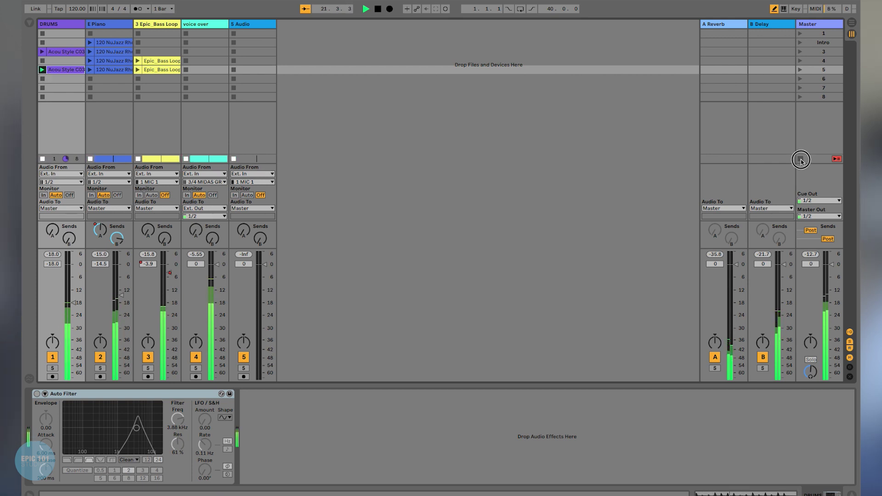
pyautogui.click(800, 52)
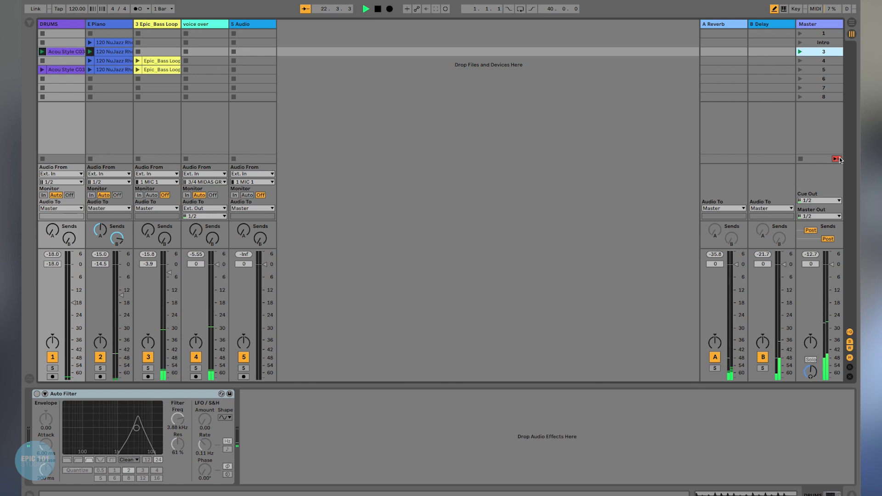
pyautogui.click(137, 10)
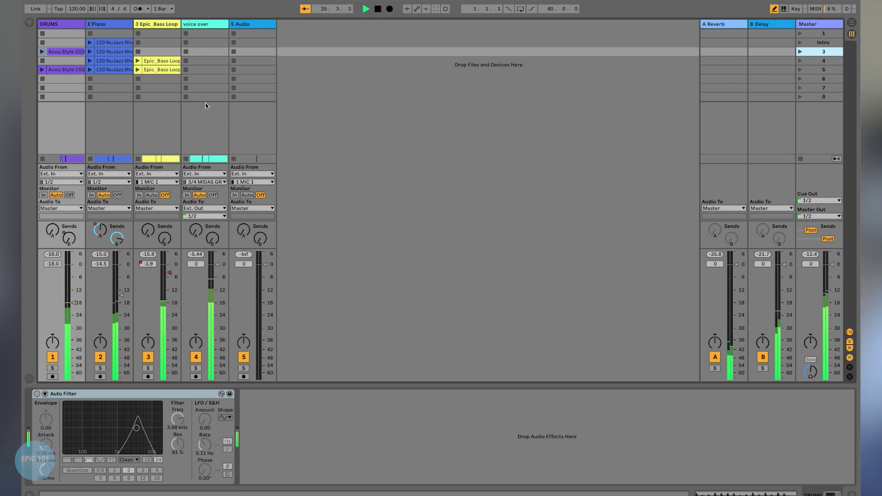
# Step: Go through the E Piano, bass and drums tracks in the session mixer, and solo the drums track briefly
pyautogui.click(109, 24)
pyautogui.click(152, 24)
pyautogui.click(115, 24)
pyautogui.click(66, 26)
pyautogui.click(115, 330)
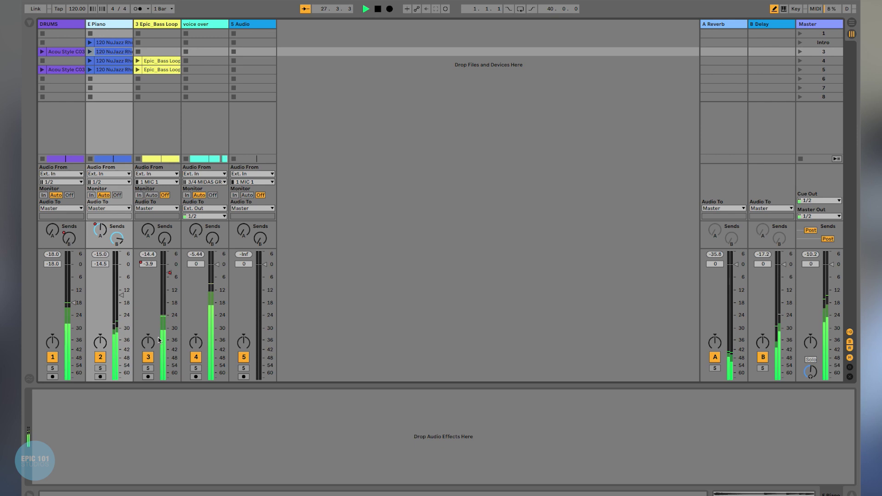
pyautogui.click(39, 376)
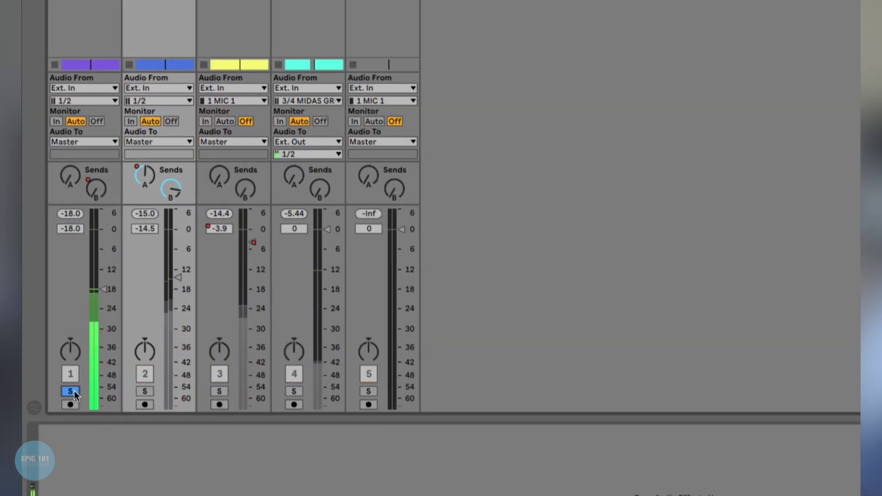
pyautogui.click(38, 377)
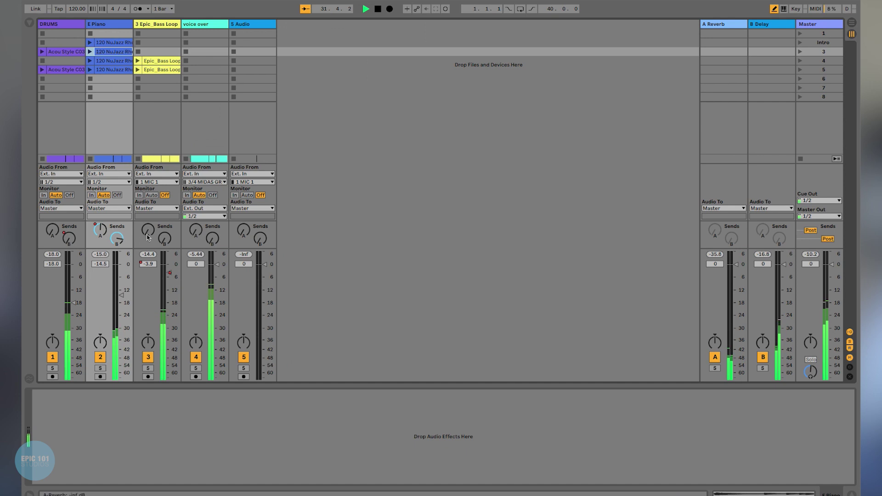
# Step: Try the bass track's Reverb send at 0 dB, and view the devices on the Reverb and Delay return tracks
pyautogui.moveTo(147, 237); pyautogui.dragTo(147, 212)
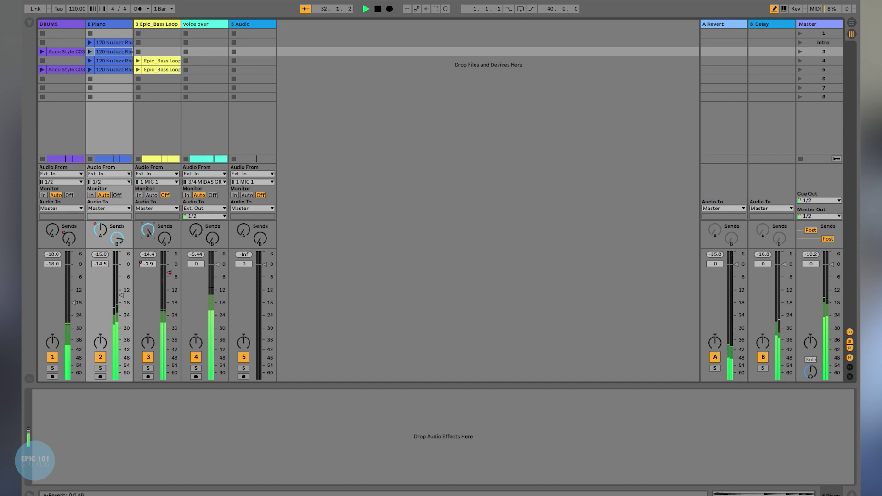
pyautogui.click(195, 229)
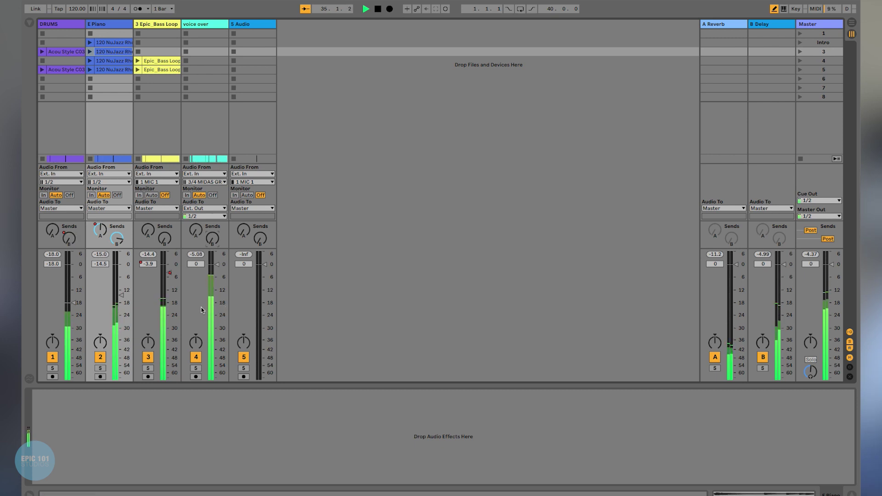
pyautogui.click(714, 22)
pyautogui.press('Right')
pyautogui.press('Left')
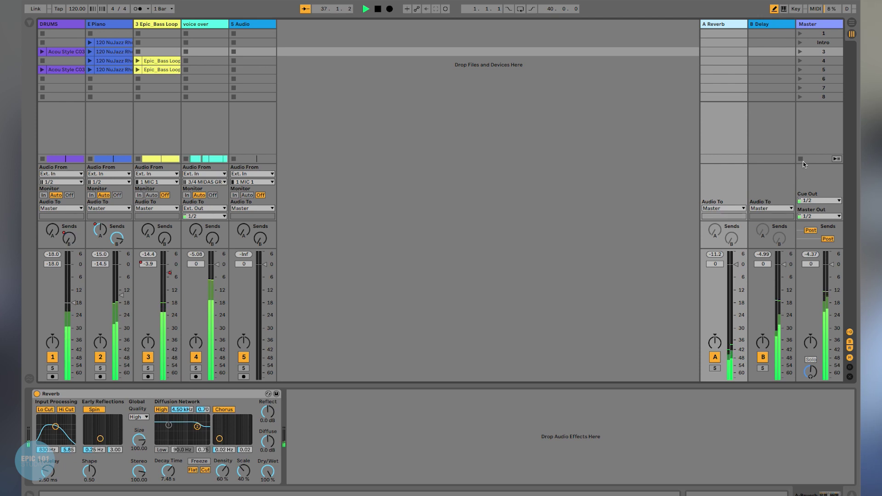
# Step: Copy the drum, E Piano and bass clips of scene 5 into the arrangement just before bar 61
pyautogui.click(156, 61)
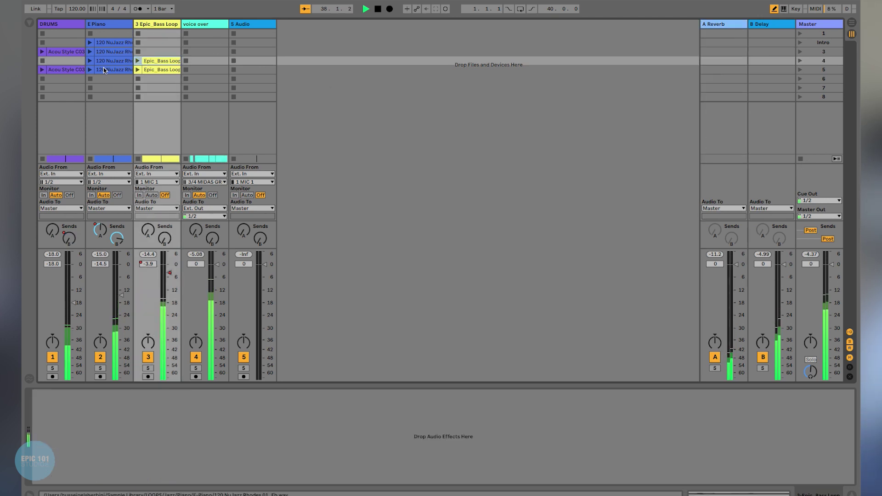
pyautogui.click(64, 69)
pyautogui.click(148, 71)
pyautogui.press('Tab')
pyautogui.moveTo(154, 71); pyautogui.dragTo(611, 137)
pyautogui.press('Tab')
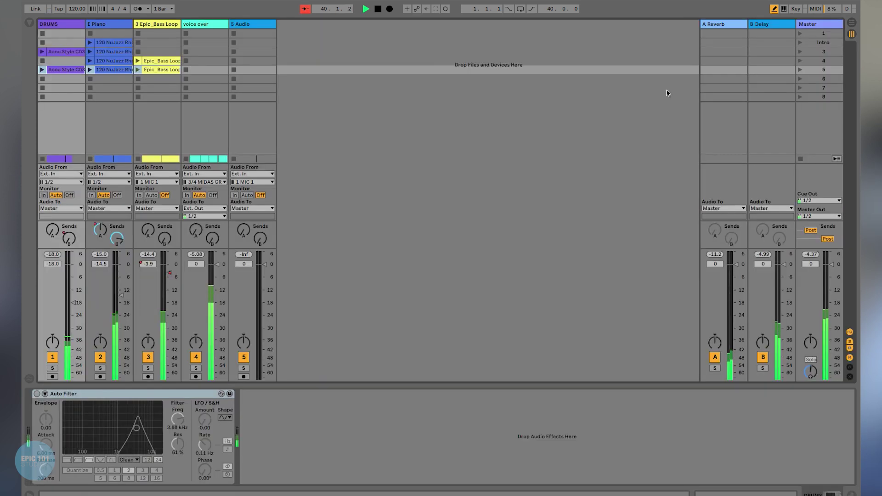
# Step: Return all tracks to arrangement playback, and check the session grid, selecting the 5 Audio track
pyautogui.press('Tab')
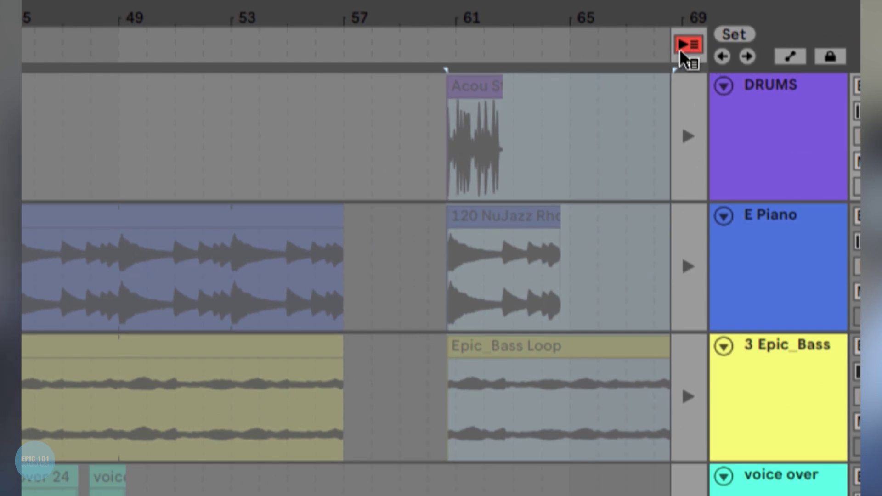
pyautogui.click(685, 45)
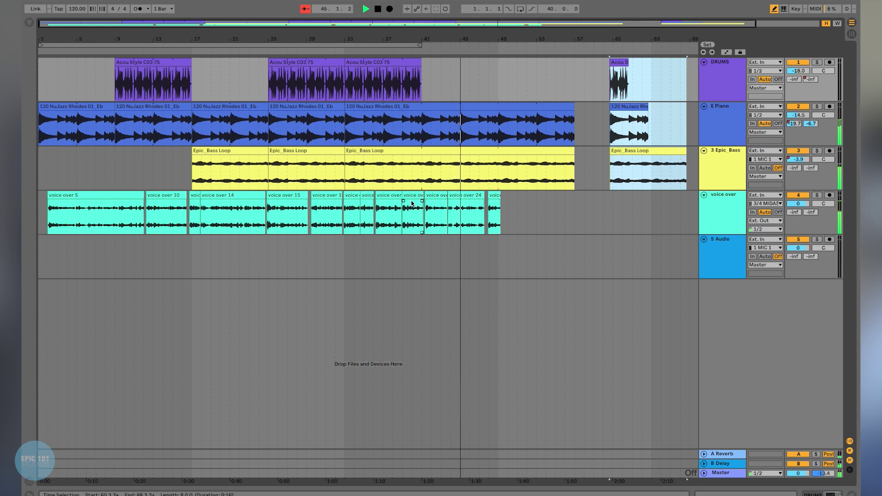
pyautogui.press('Tab')
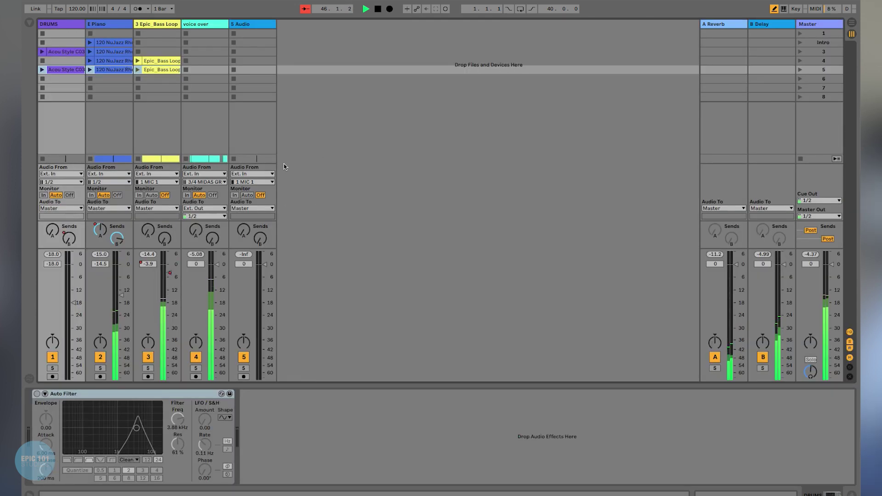
pyautogui.click(235, 31)
pyautogui.press('Tab')
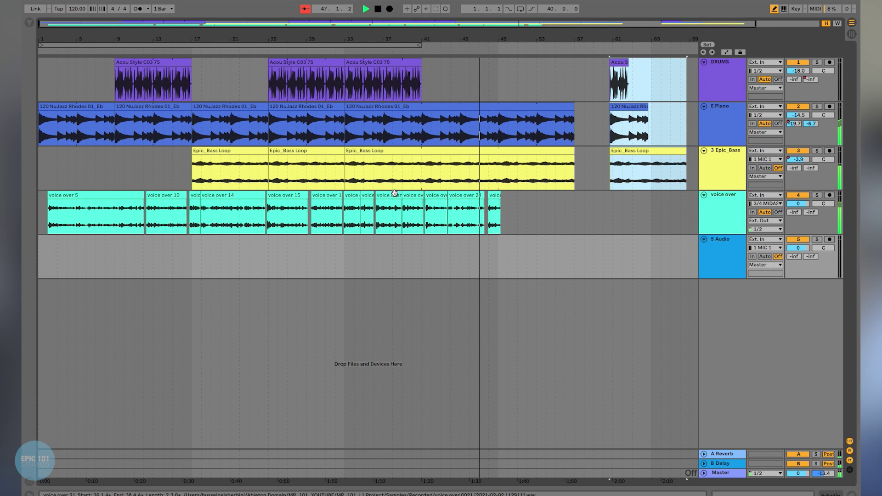
# Step: Delete the extra drum, E Piano and bass clips near bar 61 of the arrangement
pyautogui.hscroll(3, 551, 138)
pyautogui.hscroll(-3, 643, 69)
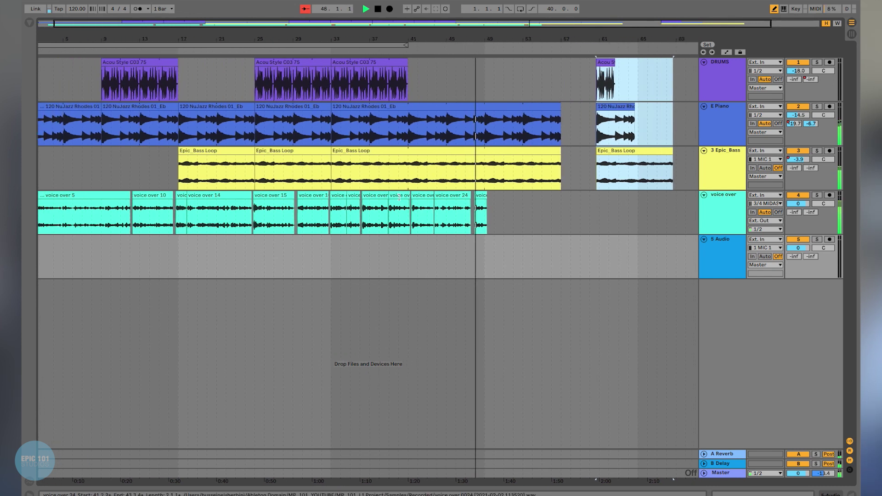
pyautogui.moveTo(680, 38)
pyautogui.mouseDown()
pyautogui.moveTo(685, 69)
pyautogui.moveTo(689, 49)
pyautogui.mouseUp()
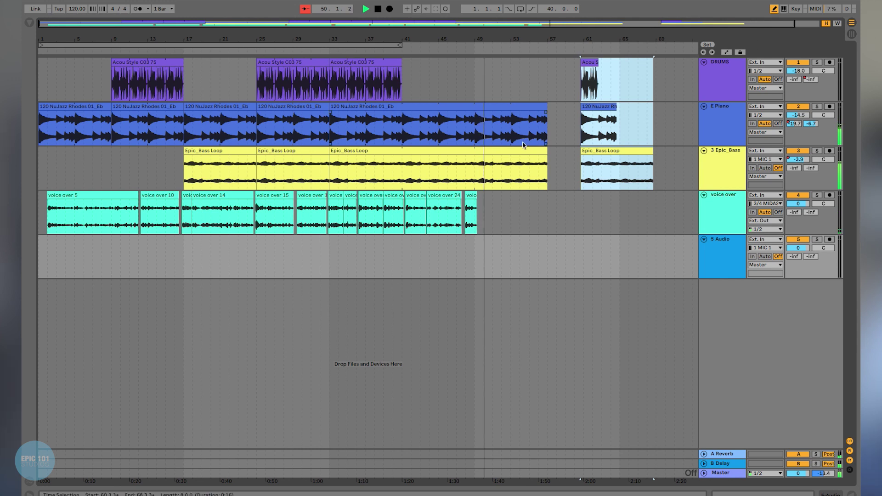
pyautogui.moveTo(678, 65); pyautogui.dragTo(573, 209)
pyautogui.press('Delete')
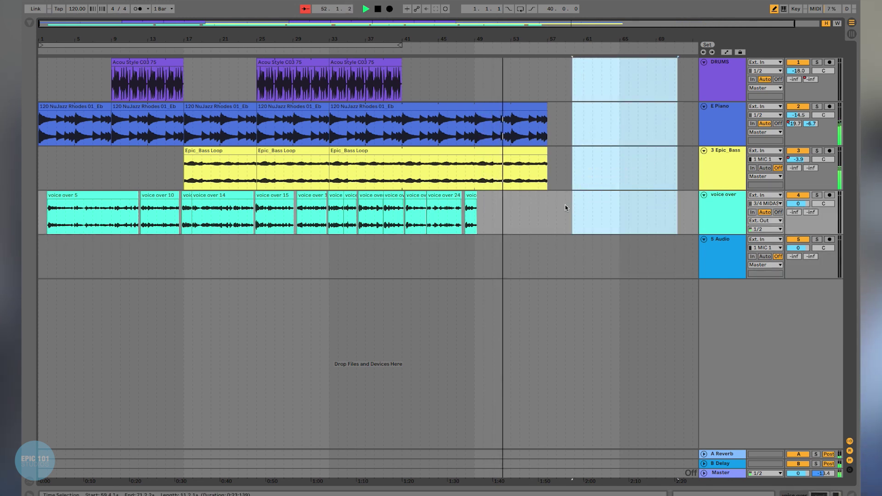